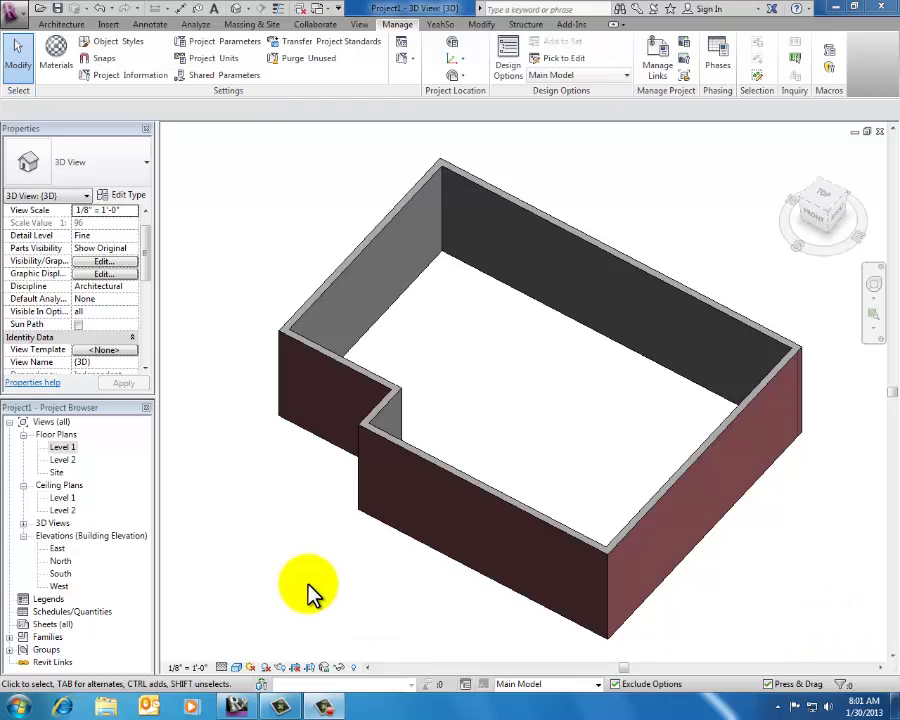
Open the Level 1 floor plan and zoom to the building's lower right corner.
double_click(64, 449)
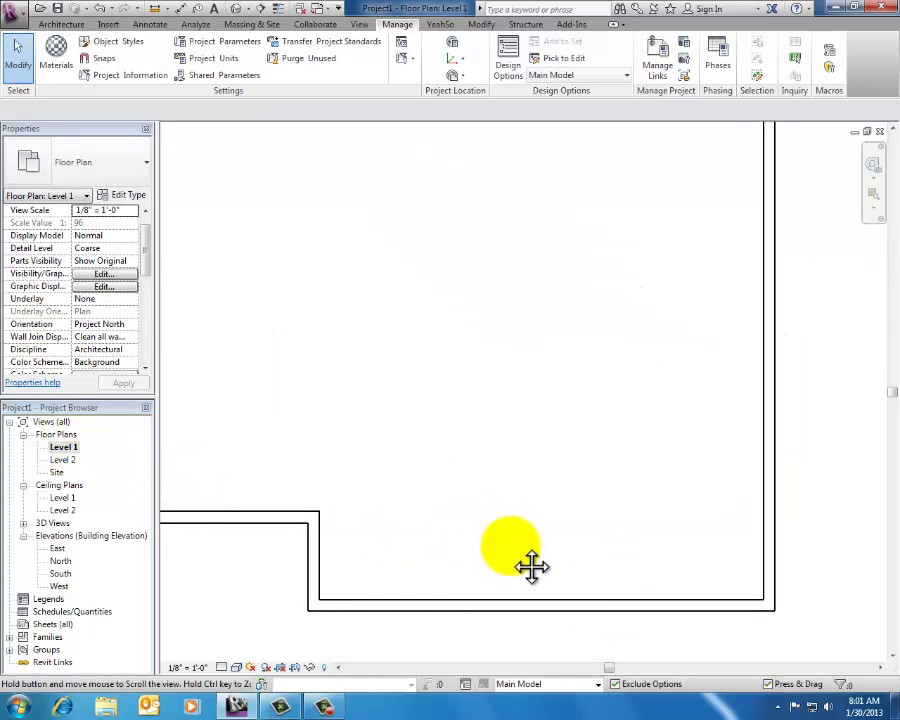
scroll(612, 542, up, 2)
middle_drag(612, 542, 537, 485)
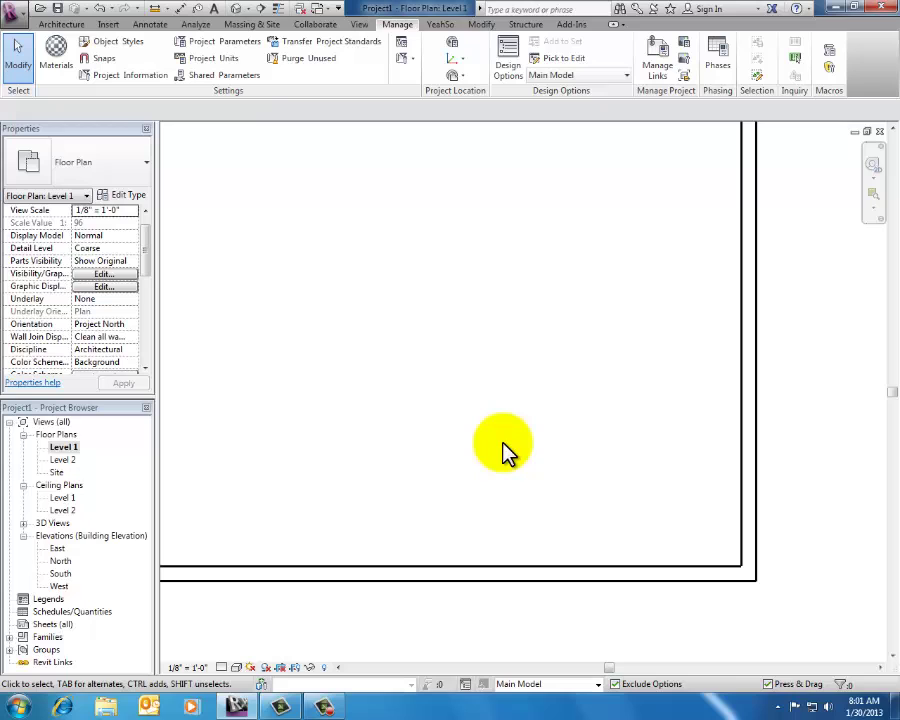
Place a door in the right exterior wall near the bottom corner.
click(62, 24)
click(86, 55)
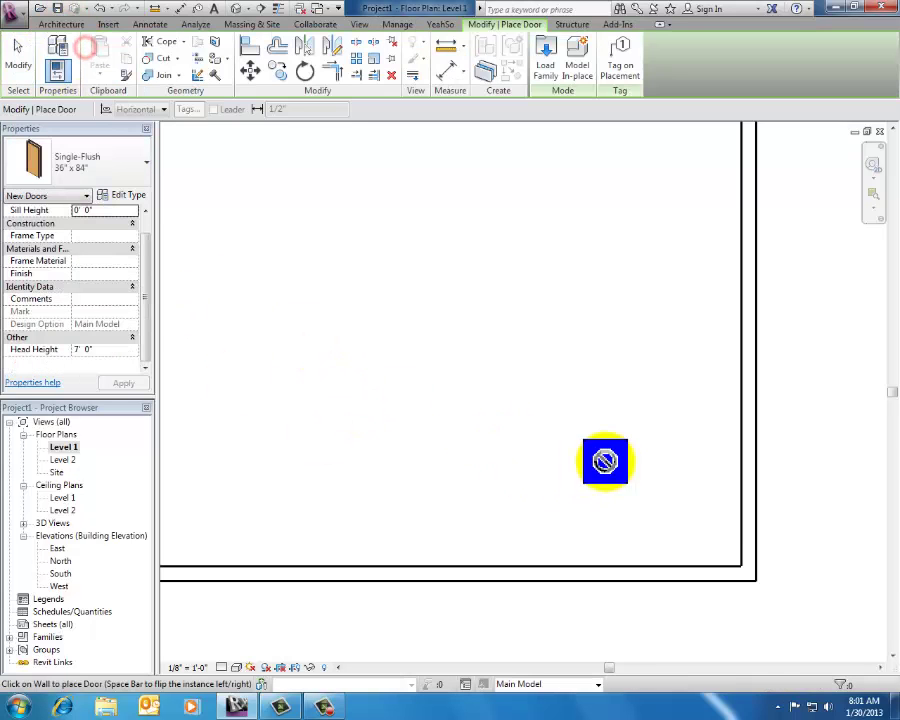
click(758, 503)
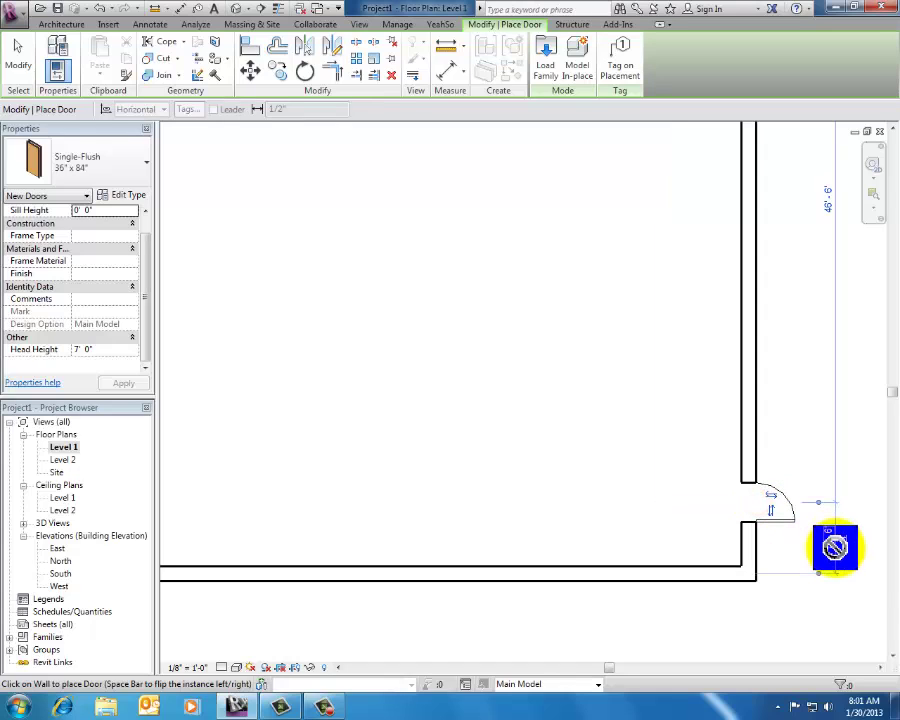
key(Escape)
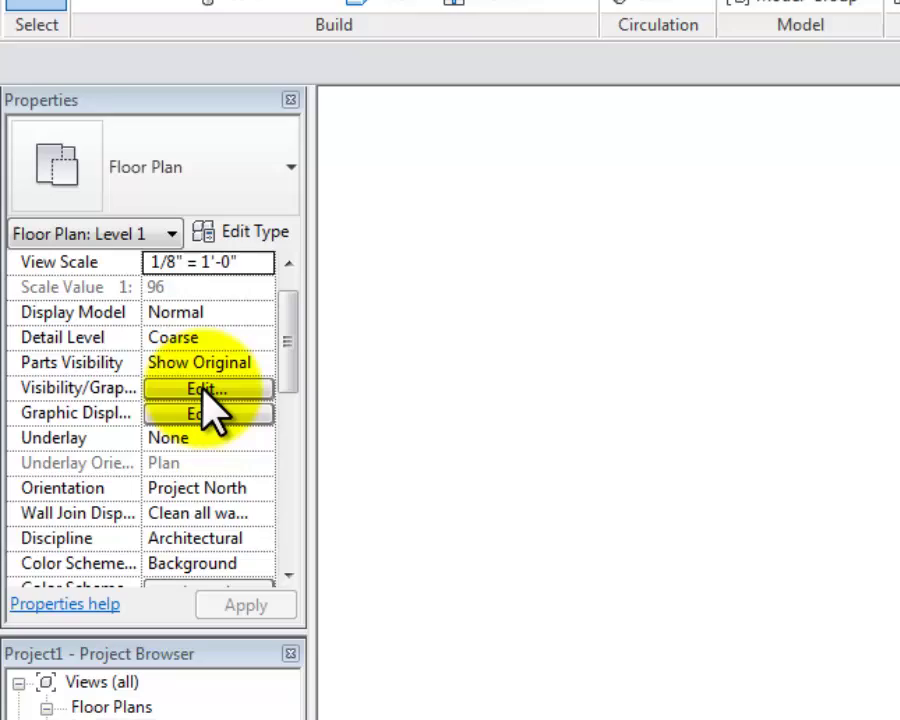
Set Vestibule Options to With Vestibule (primary) in the Level 1 Visibility/Graphics Design Options settings.
click(205, 390)
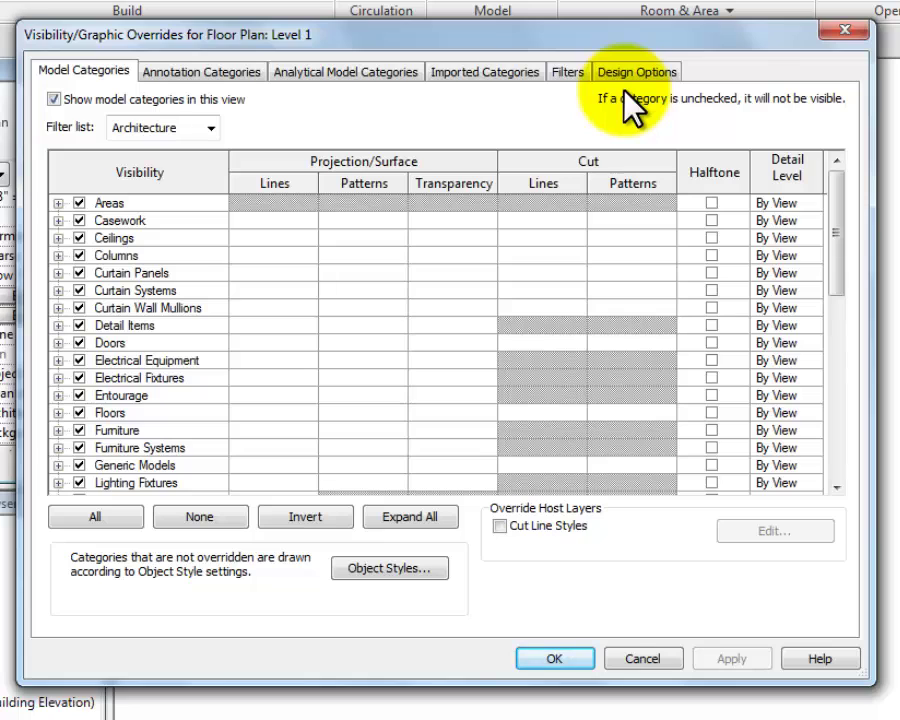
click(640, 72)
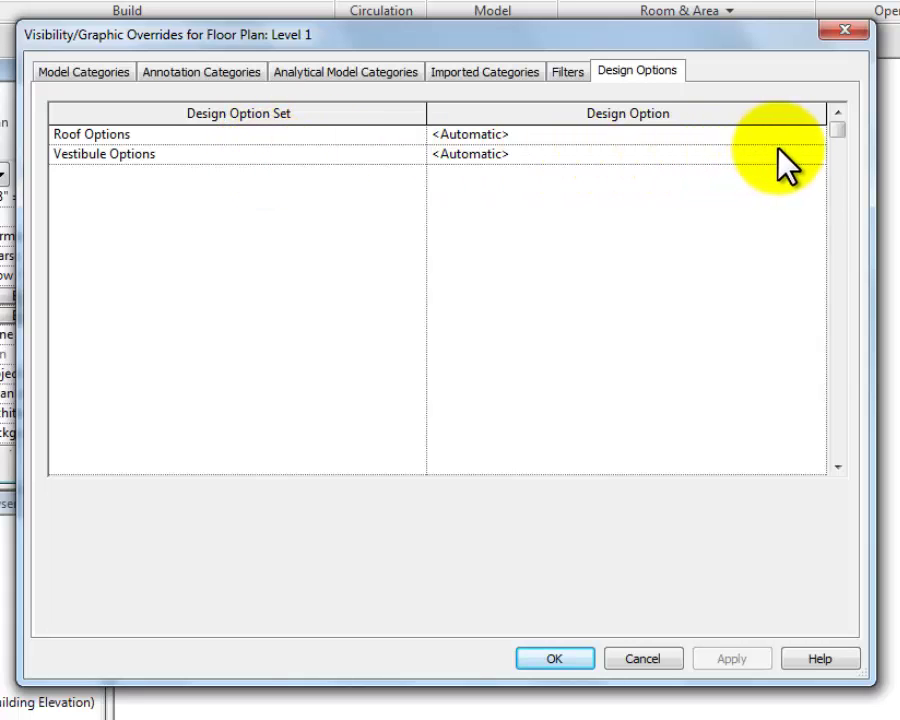
click(812, 156)
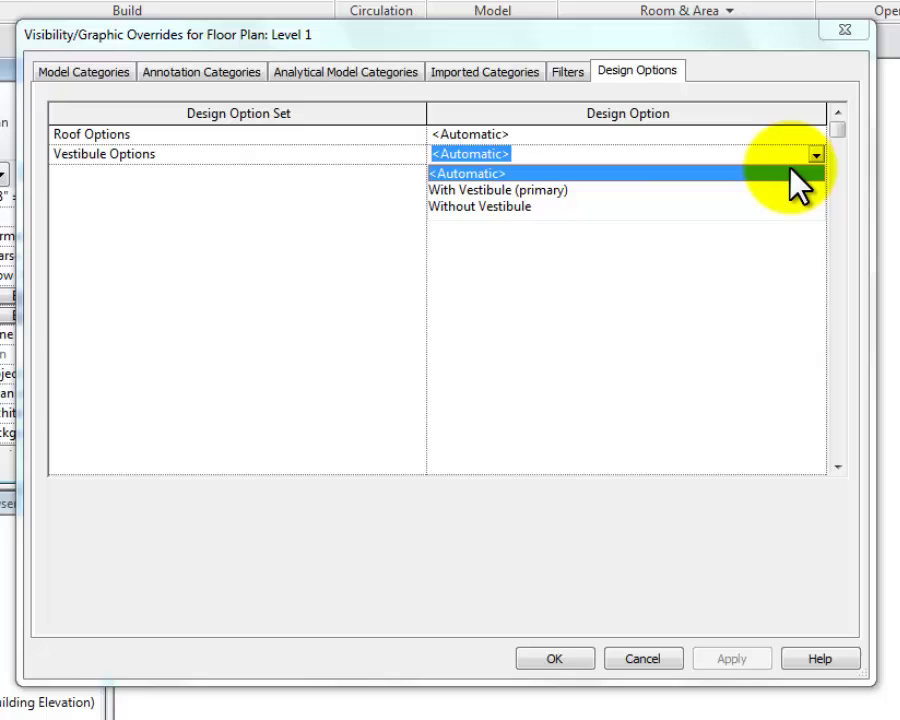
click(497, 191)
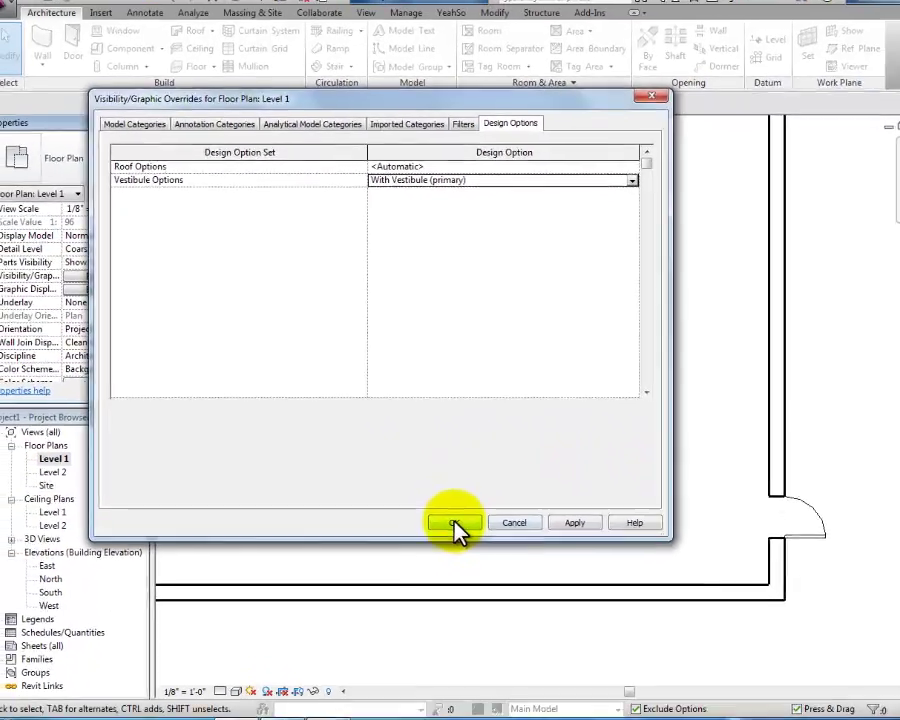
click(508, 604)
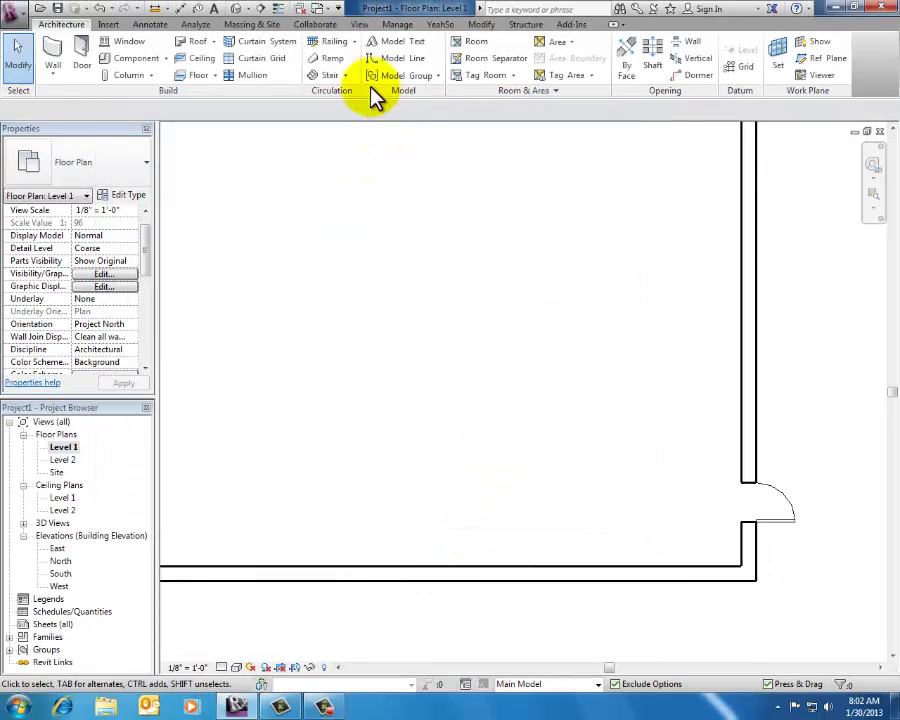
Pick With Vestibule (primary) from the Manage tab's active design option list.
click(397, 26)
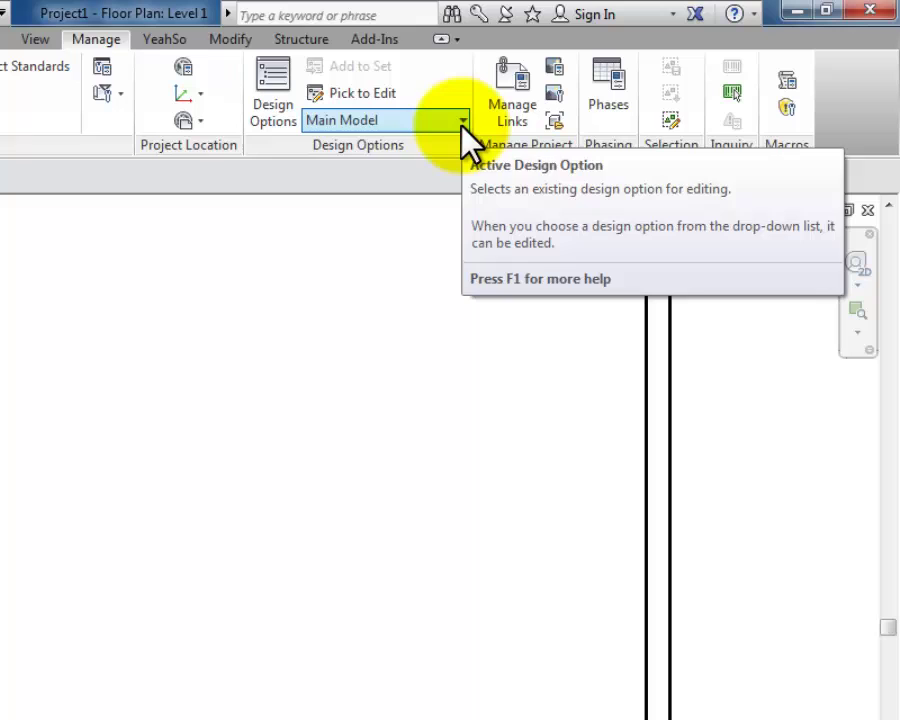
click(462, 121)
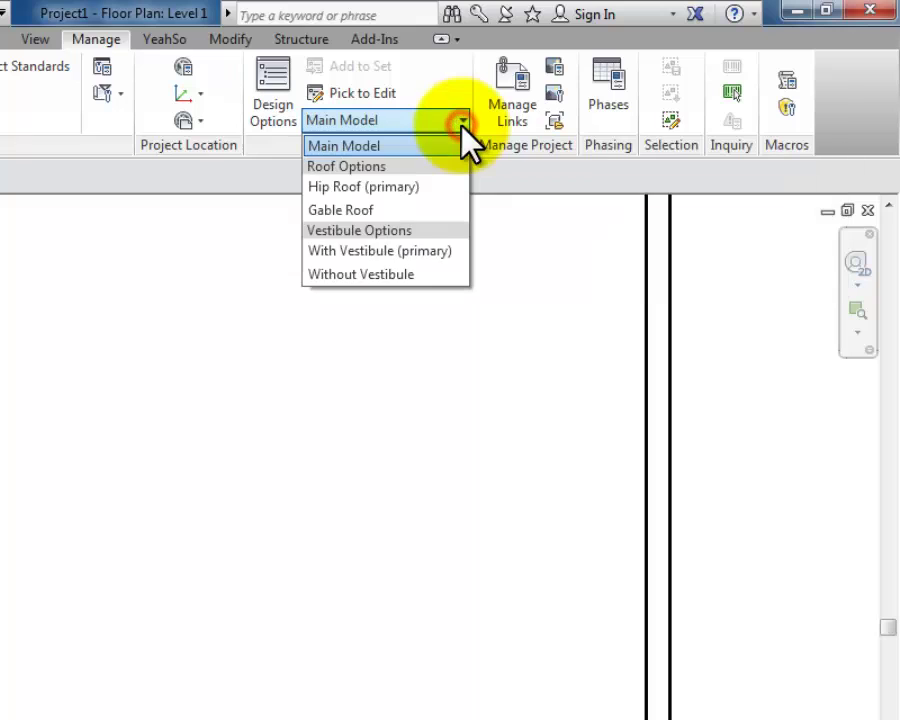
click(393, 256)
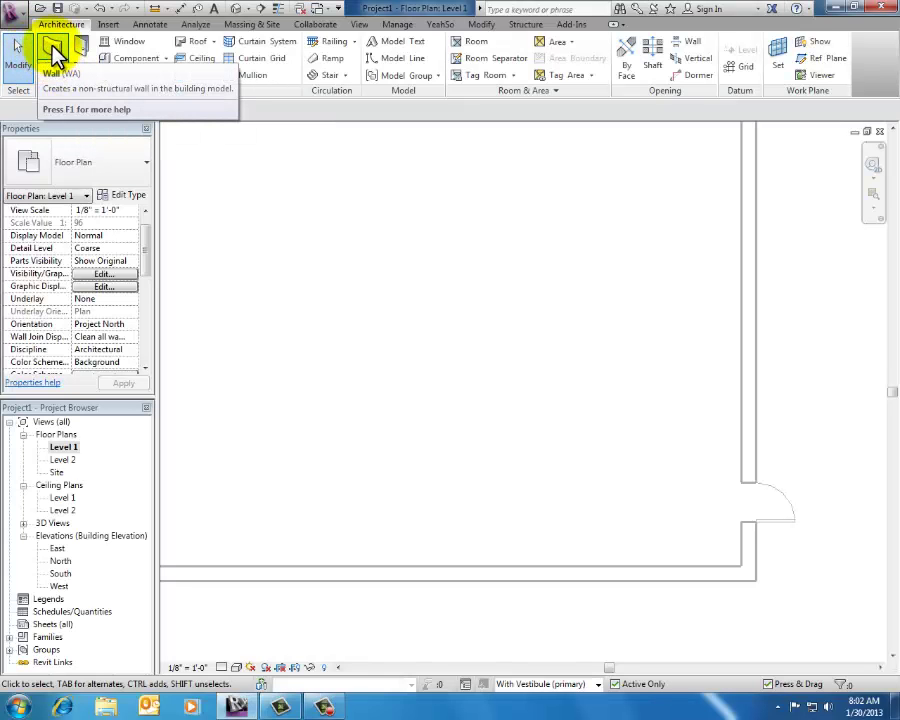
Draw an L-shaped interior wall from the right wall, turning down to the bottom exterior wall.
click(55, 55)
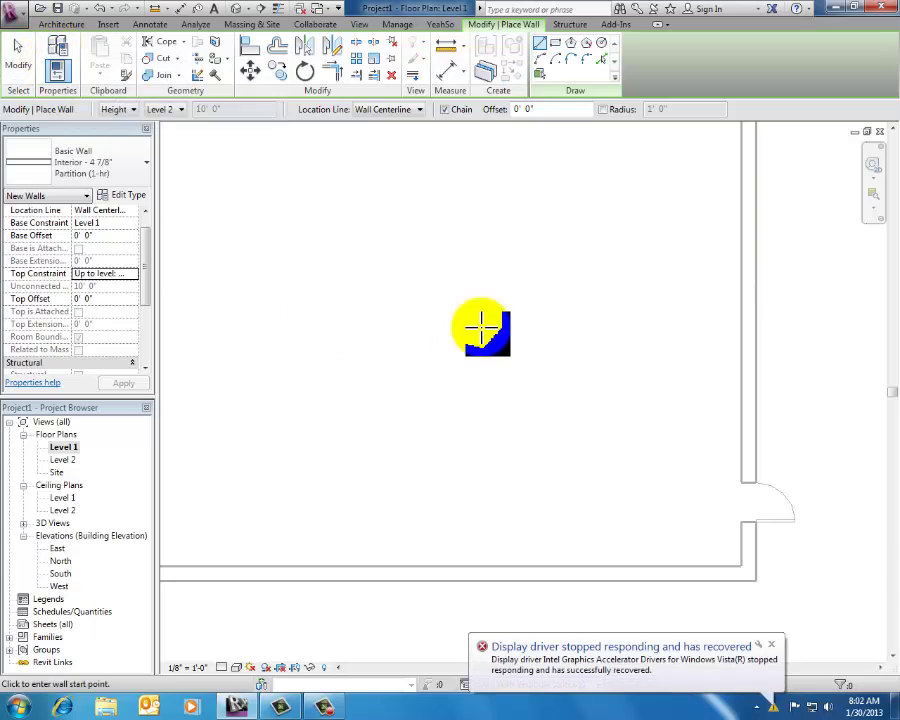
click(743, 443)
click(568, 443)
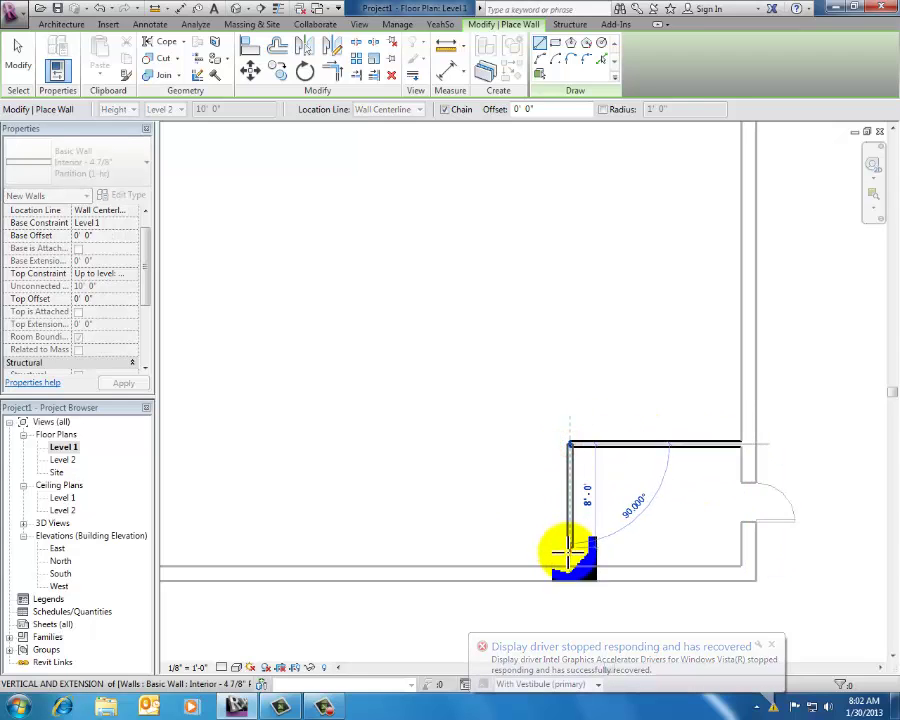
click(568, 572)
key(Escape)
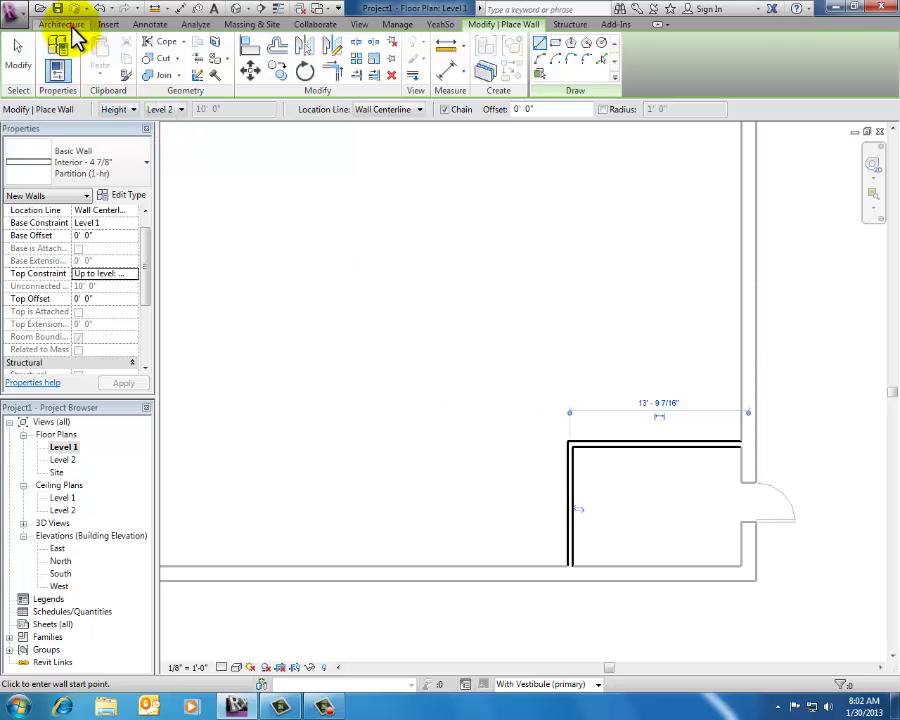
Place a door in the new vertical vestibule wall.
click(60, 23)
click(80, 52)
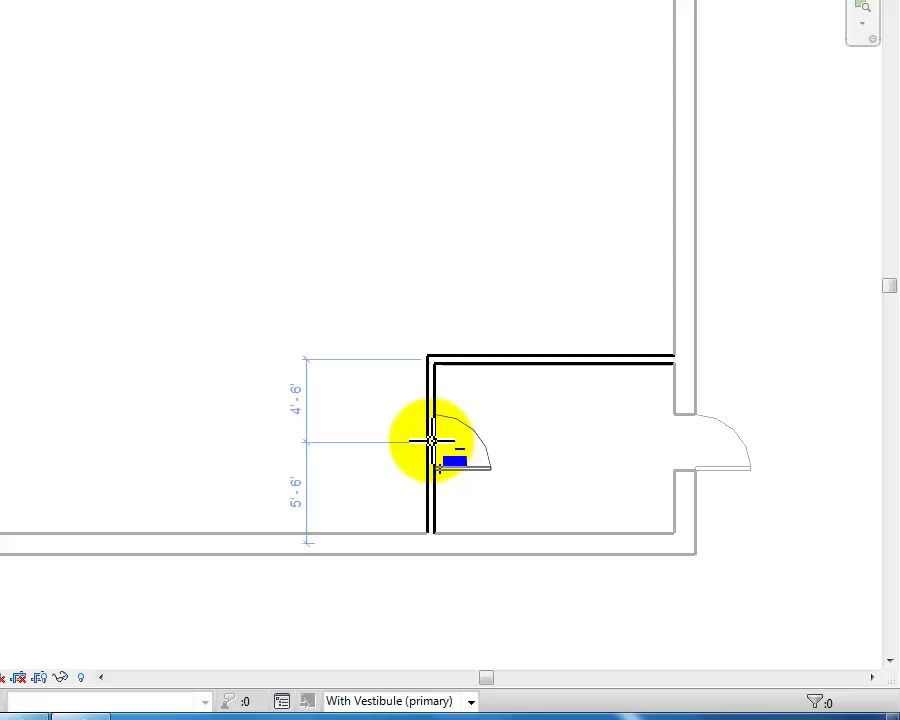
click(557, 497)
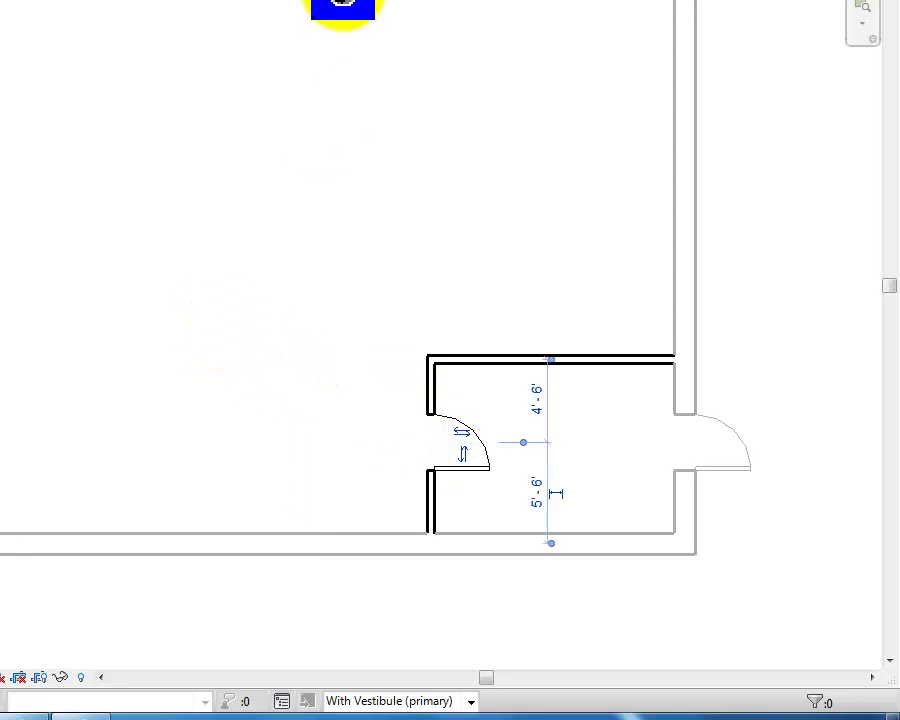
key(Escape)
key(Escape)
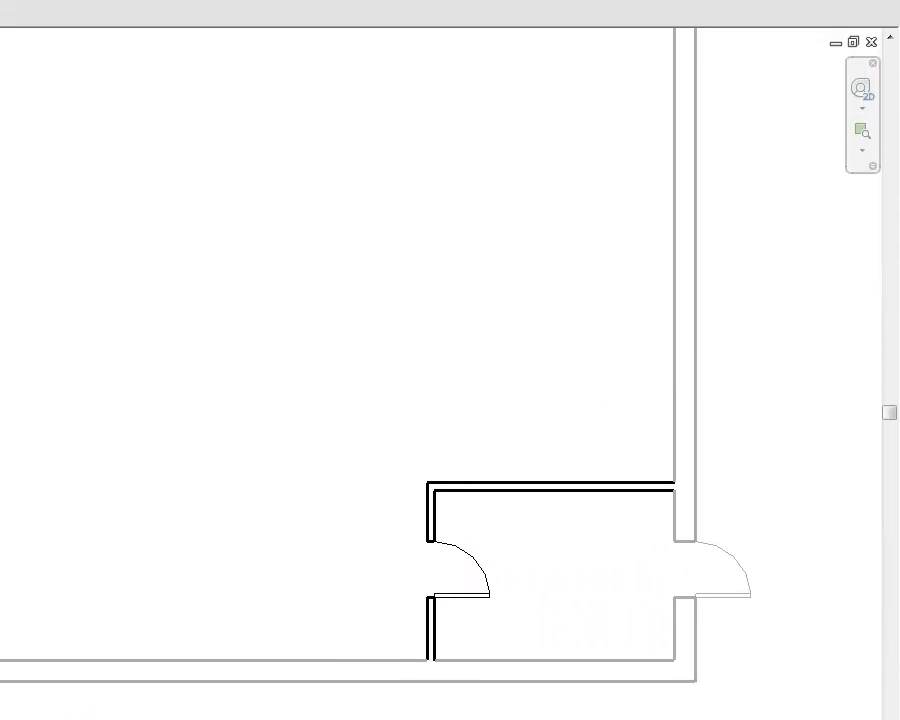
Finish editing With Vestibule in the Design Options dialog and close it.
click(182, 36)
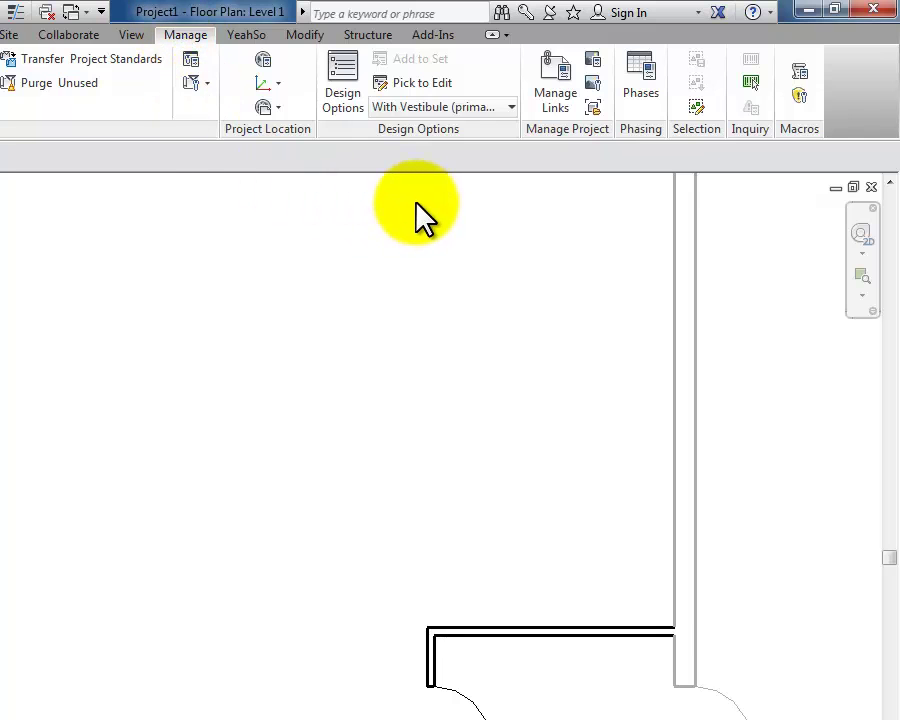
click(348, 86)
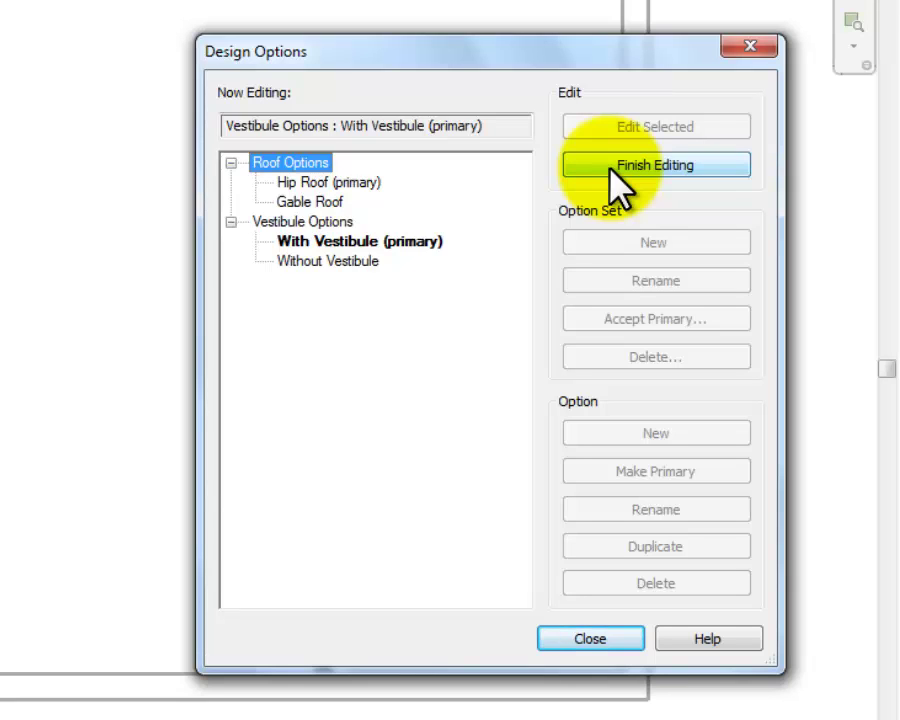
click(610, 168)
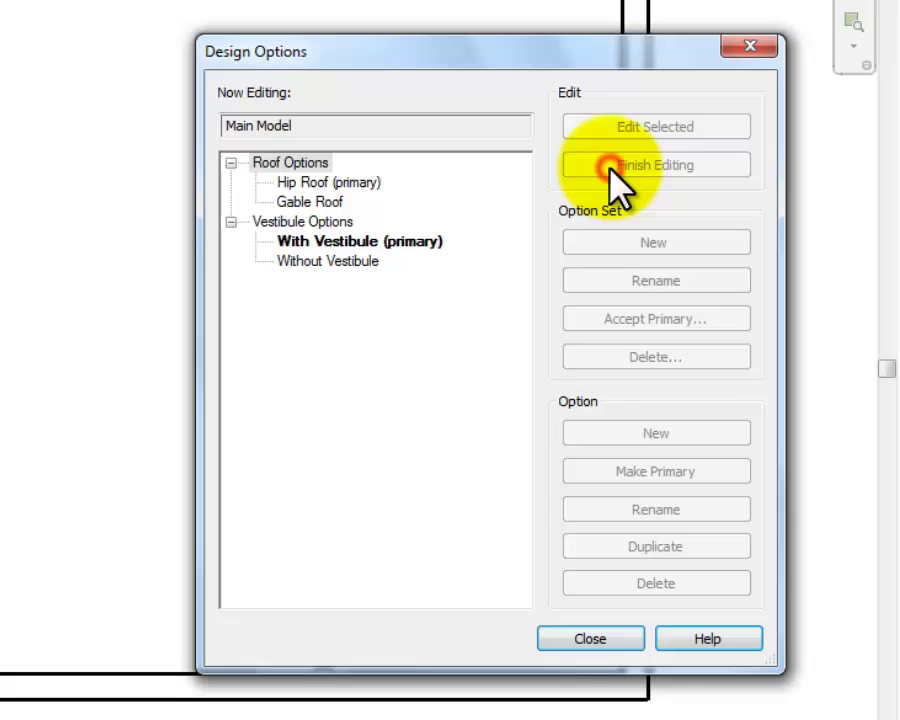
click(605, 639)
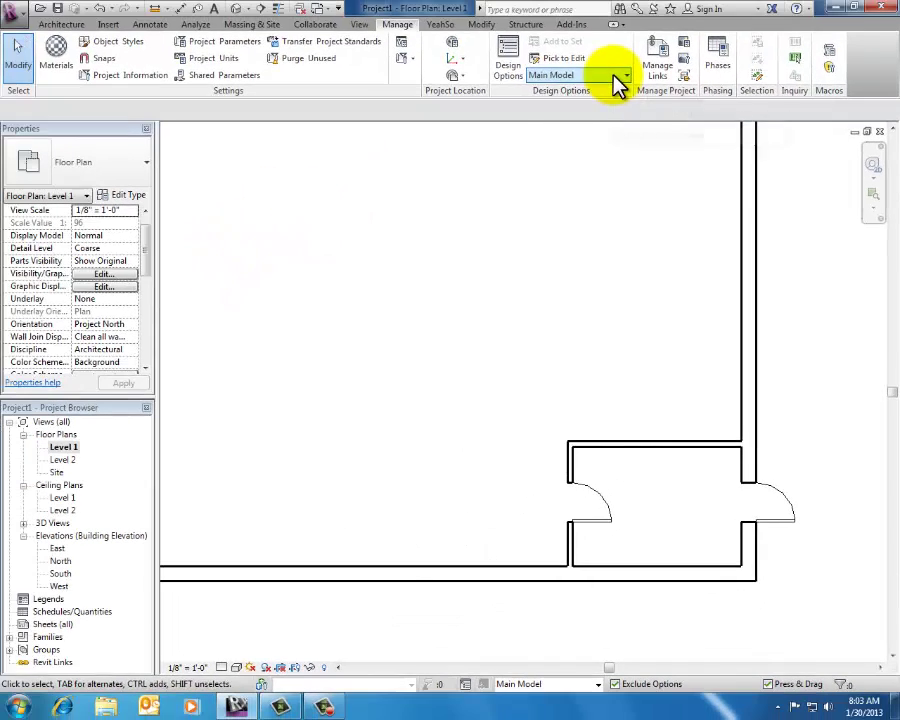
Keep Main Model active and set Vestibule Options to Without Vestibule via VG, then apply.
click(617, 85)
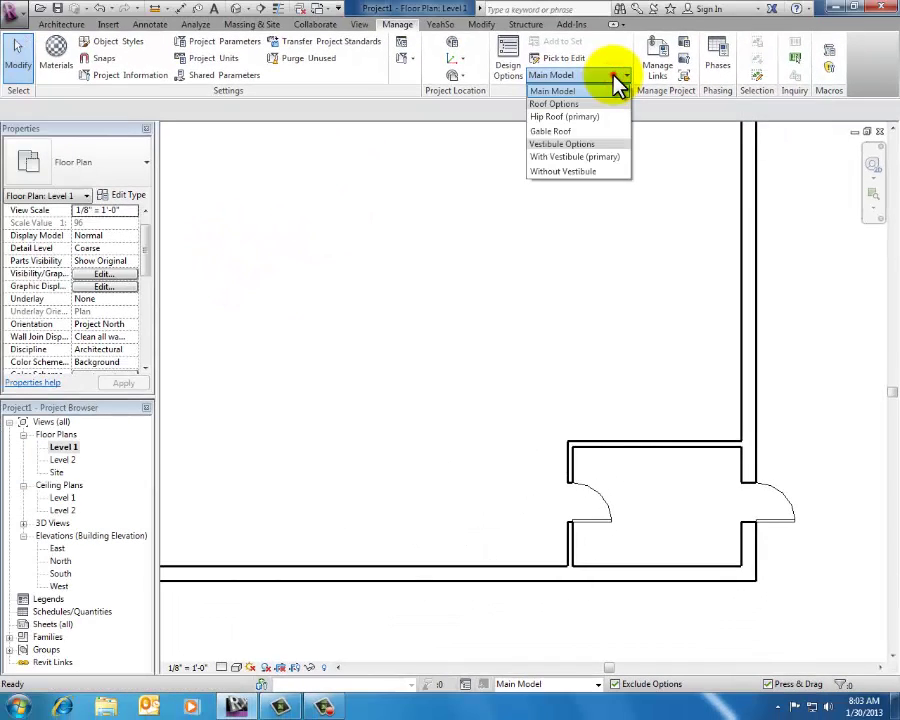
click(615, 84)
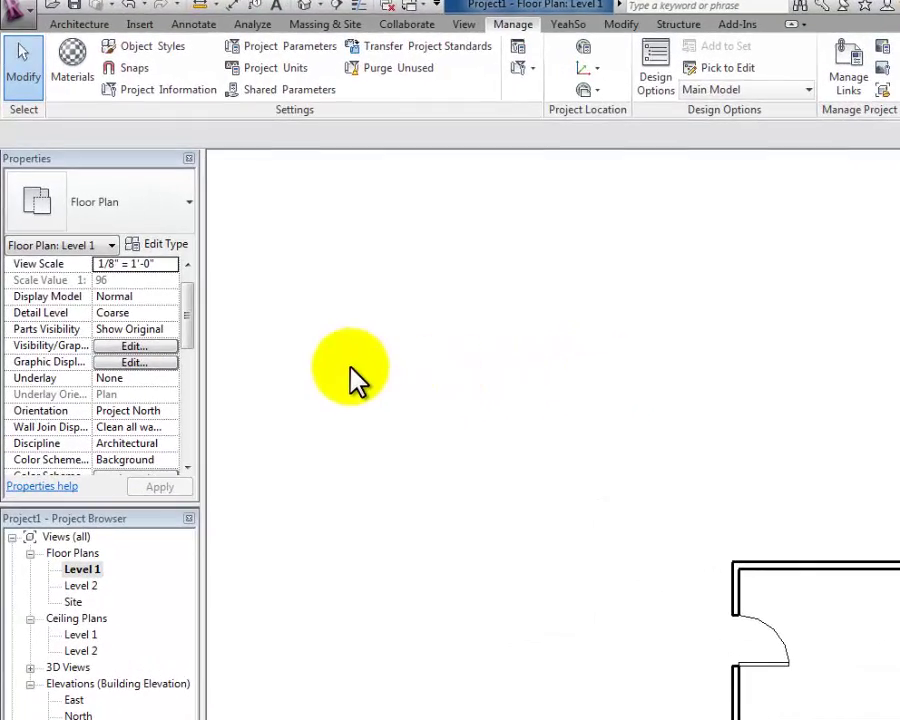
key(v)
key(g)
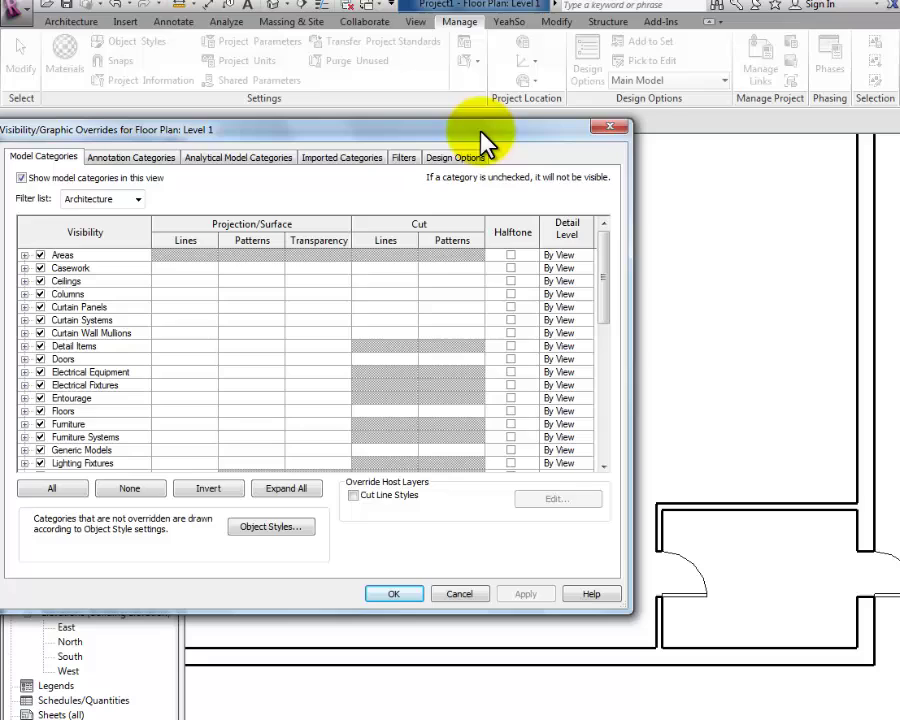
click(451, 160)
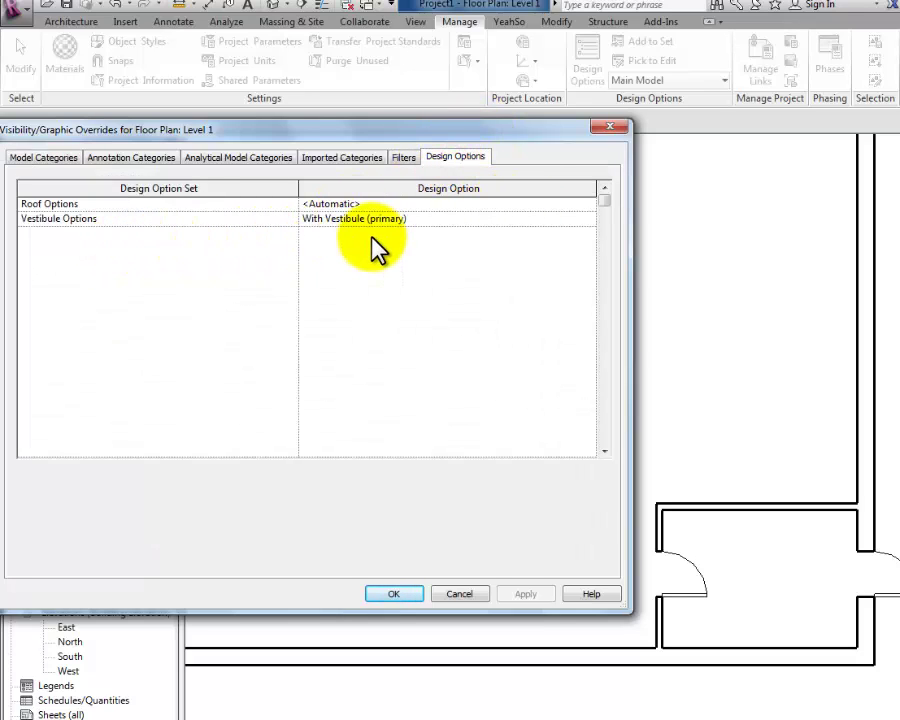
click(592, 220)
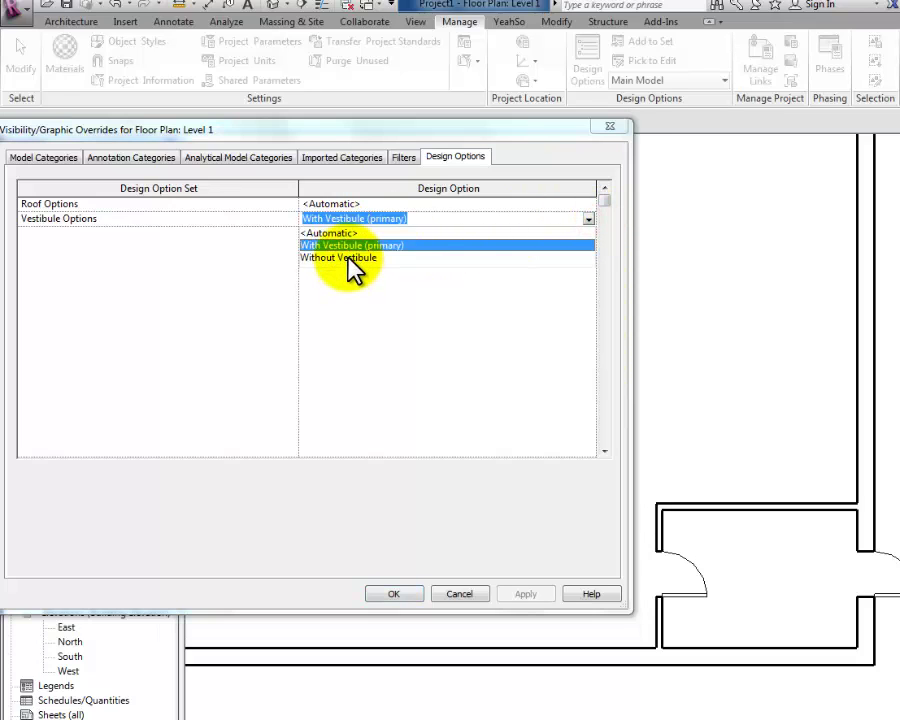
click(350, 258)
click(520, 594)
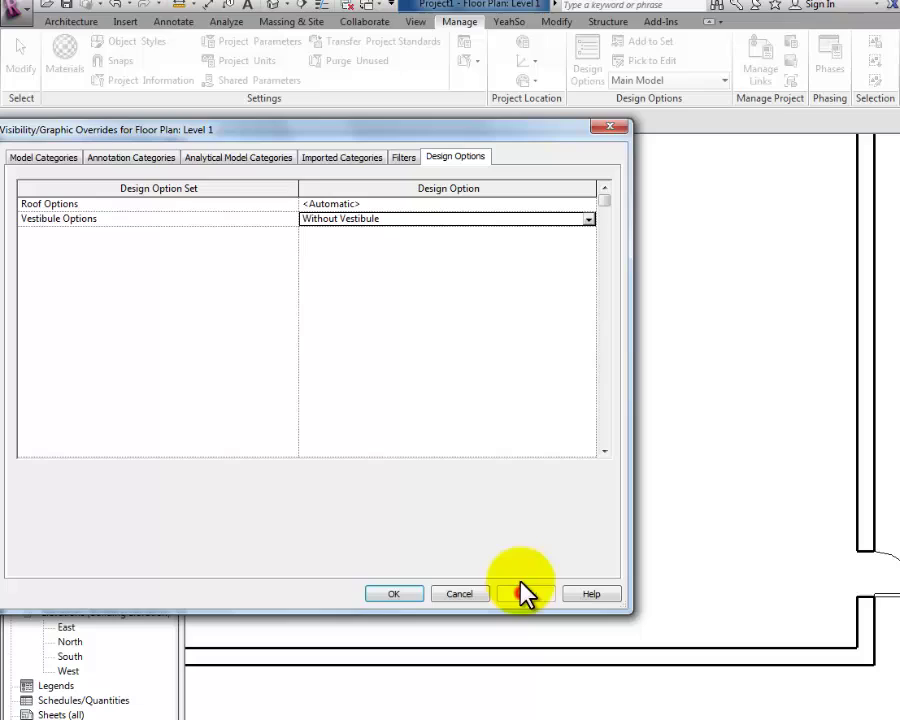